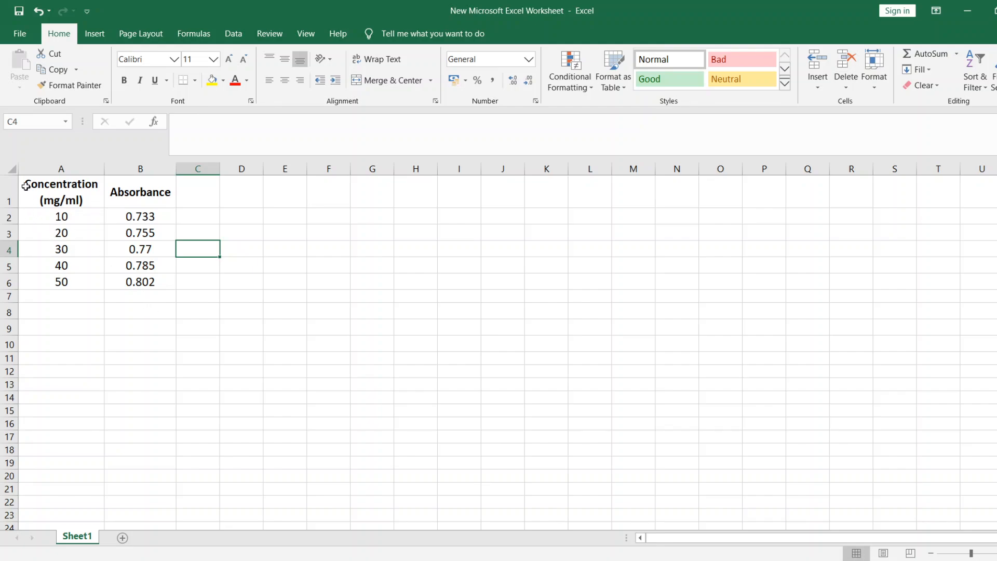
- Insert a scatter chart with markers only from the concentration and absorbance data in A1:B6
{"action": "left_click_drag", "start_coordinate": [25, 192], "coordinate": [149, 282]}
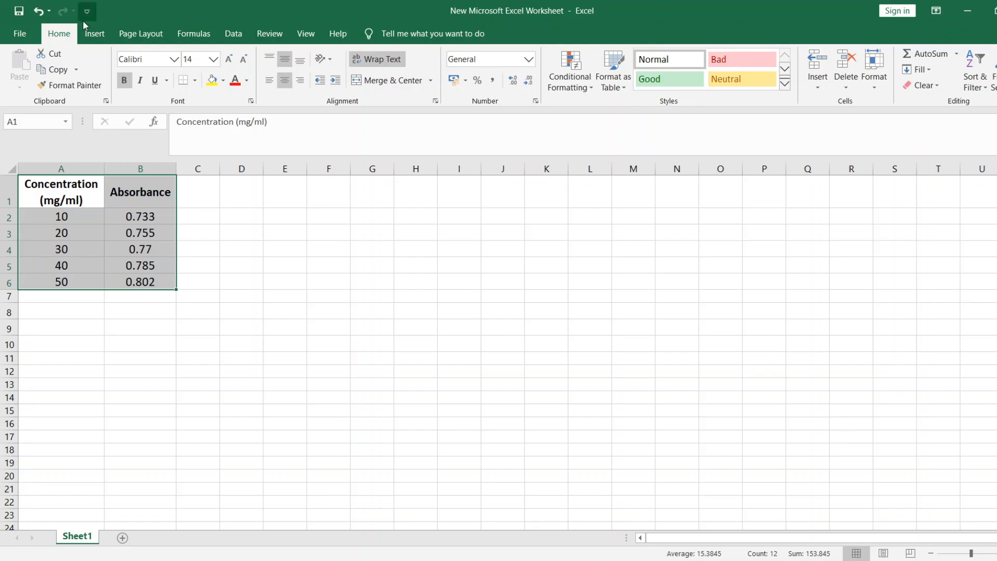
{"action": "left_click", "coordinate": [92, 34]}
{"action": "left_click", "coordinate": [501, 85]}
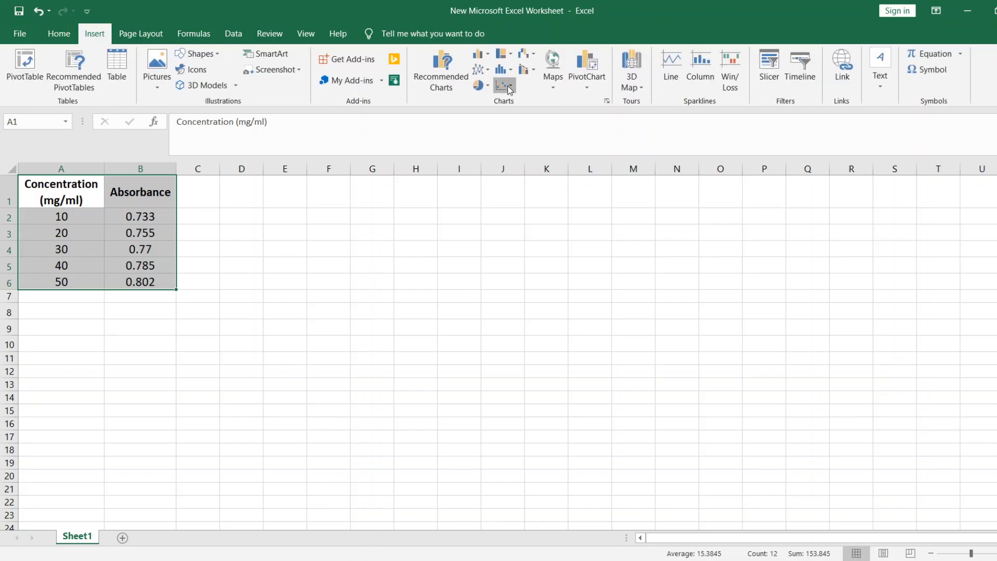
{"action": "left_click", "coordinate": [507, 125]}
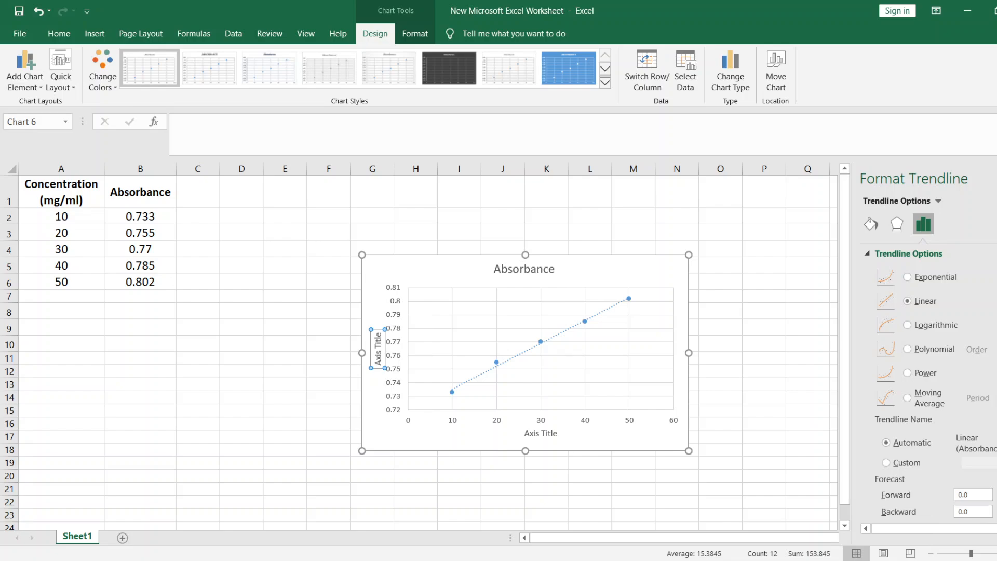
- Show the linear trendline's equation and R-squared value on the chart and format the trendline as a solid red line
{"action": "scroll", "coordinate": [882, 498], "scroll_direction": "down", "scroll_amount": 1}
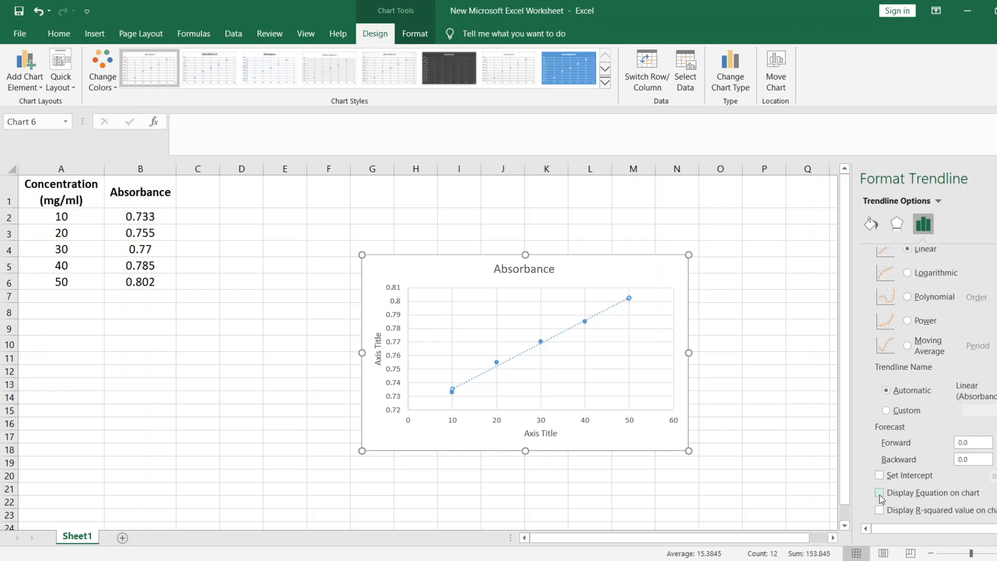
{"action": "left_click", "coordinate": [879, 492]}
{"action": "left_click", "coordinate": [871, 225]}
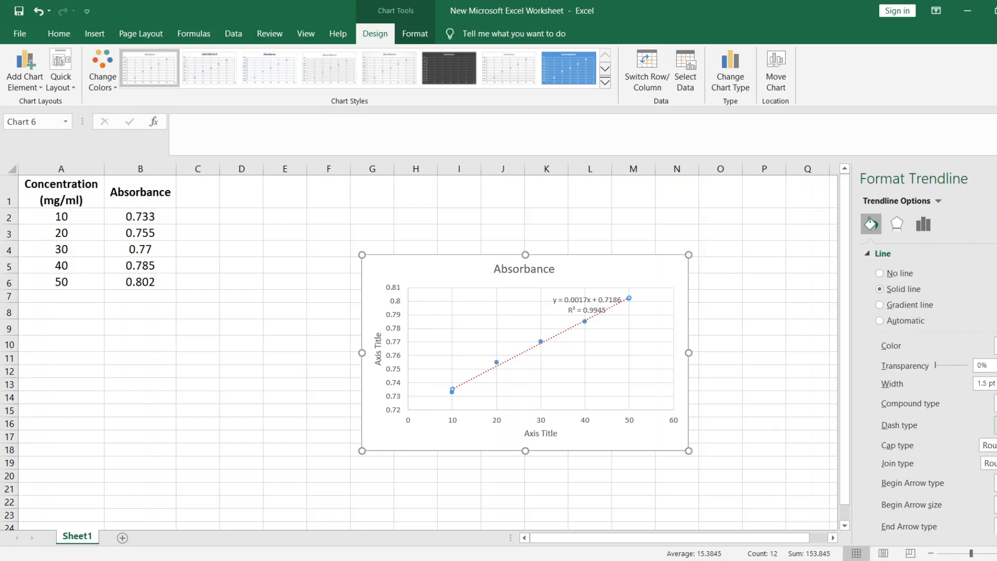
{"action": "left_click", "coordinate": [988, 445]}
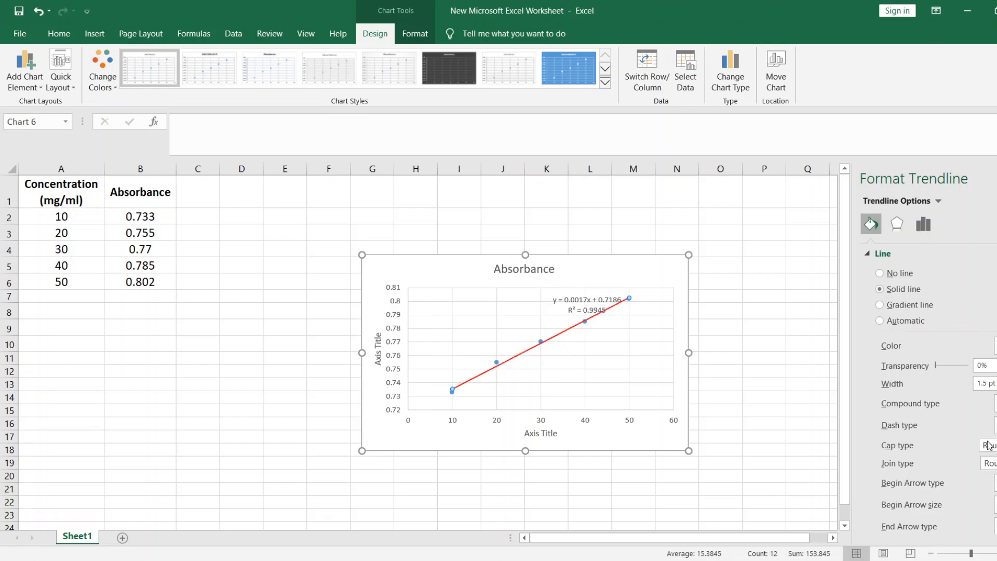
- Change the chart title to "Calibration Curve"
{"action": "left_click", "coordinate": [519, 275]}
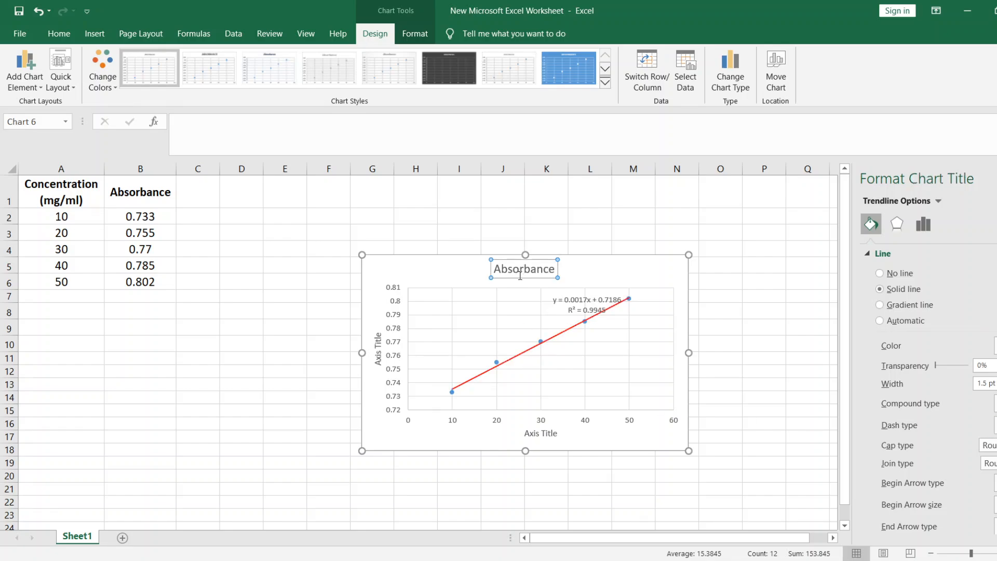
{"action": "double_click", "coordinate": [512, 275]}
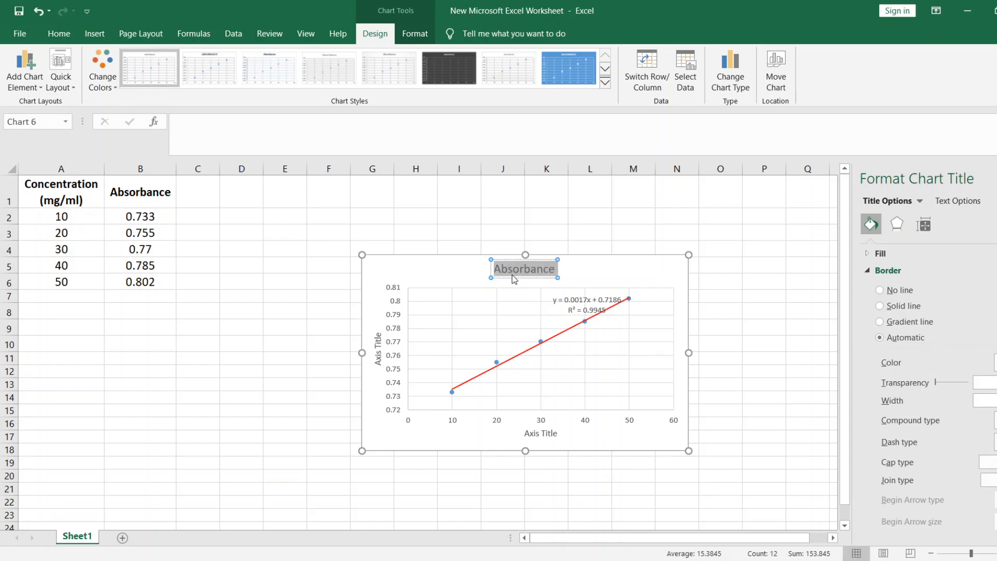
{"action": "type", "text": "Calibr"}
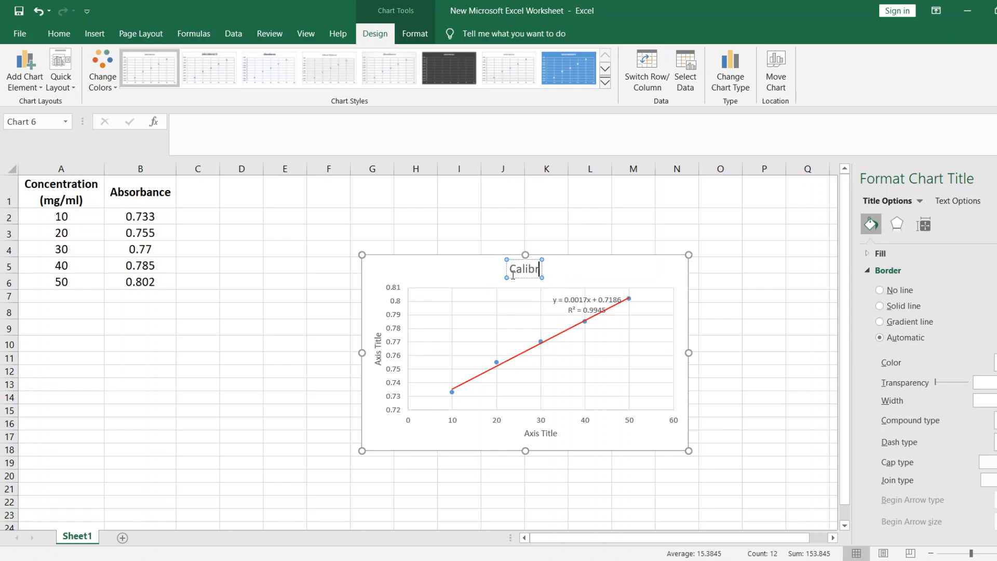
{"action": "type", "text": "ation"}
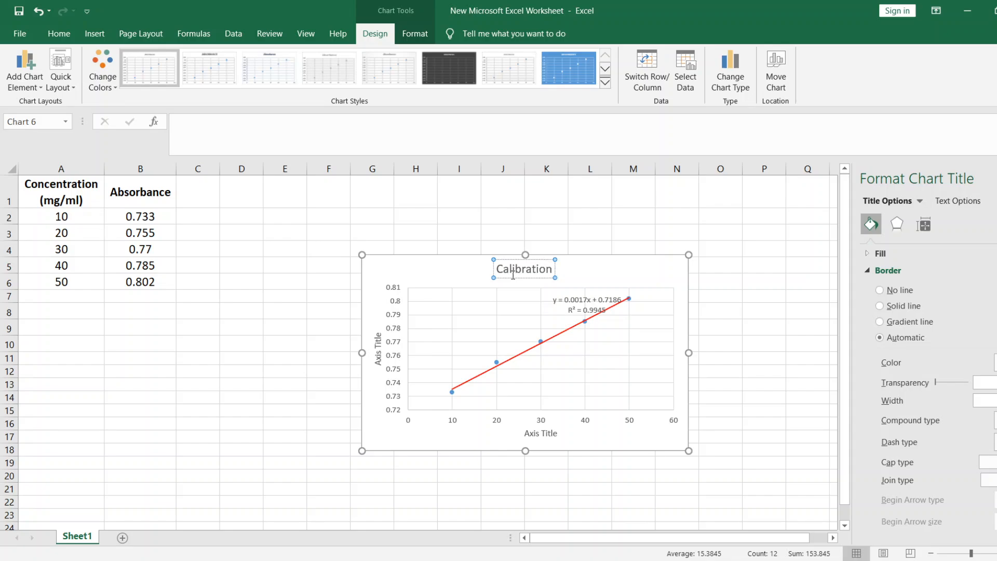
{"action": "type", "text": " Curva"}
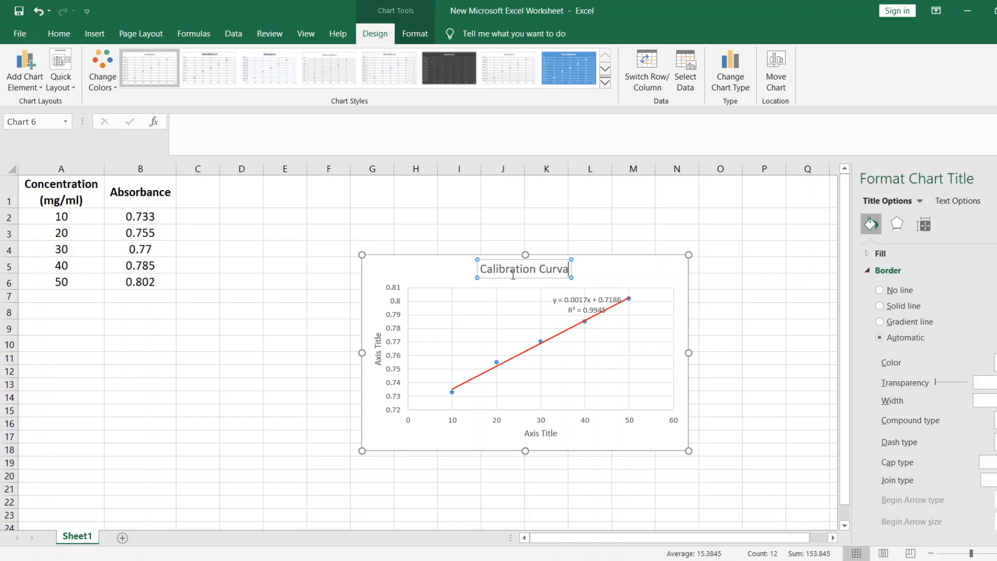
{"action": "key", "text": "BackSpace"}
{"action": "type", "text": "e"}
- Title the chart's vertical axis "Absorbance" and its horizontal axis "Concentration"
{"action": "left_click", "coordinate": [375, 360]}
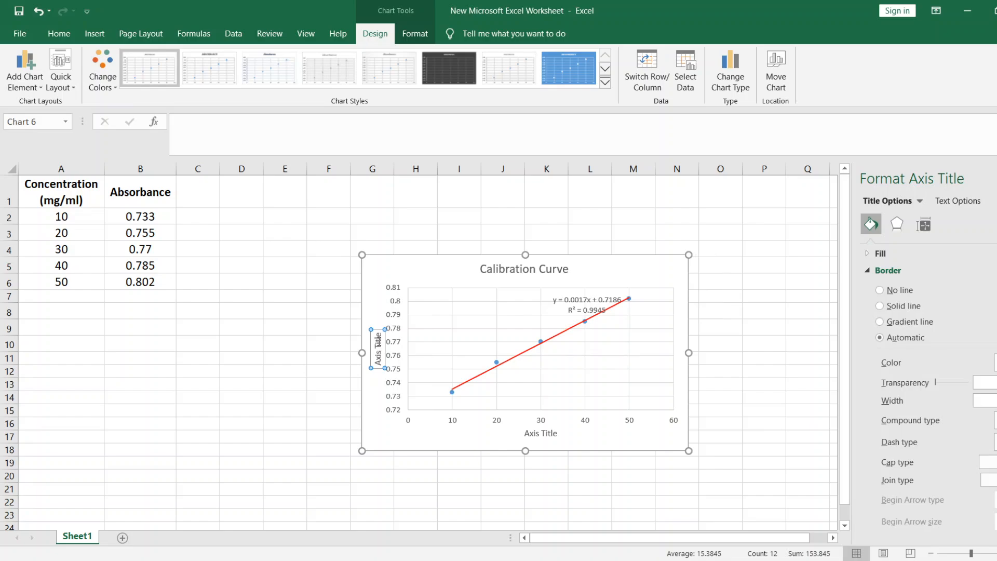
{"action": "left_click_drag", "start_coordinate": [377, 335], "coordinate": [378, 369]}
{"action": "type", "text": "A"}
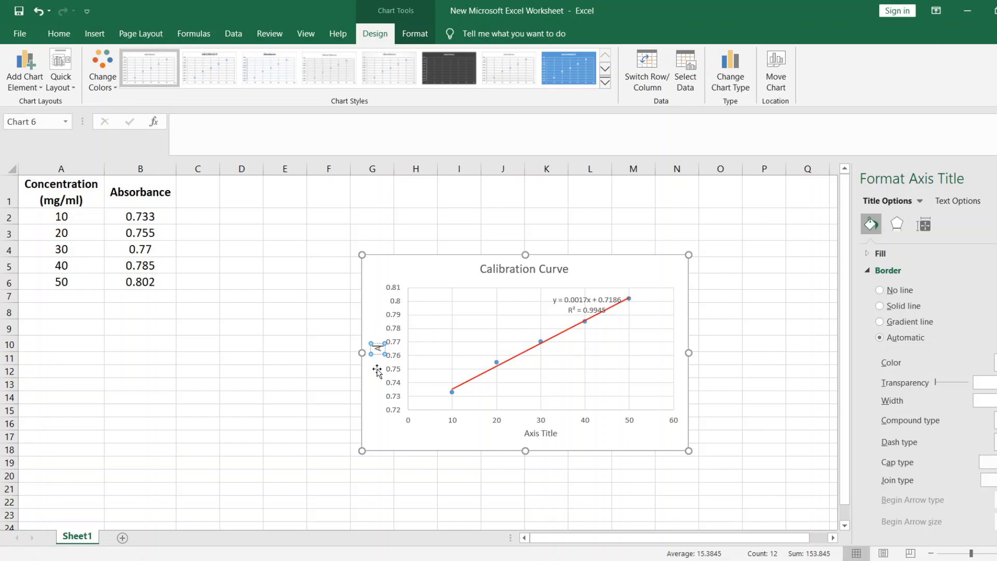
{"action": "type", "text": "bsorbance"}
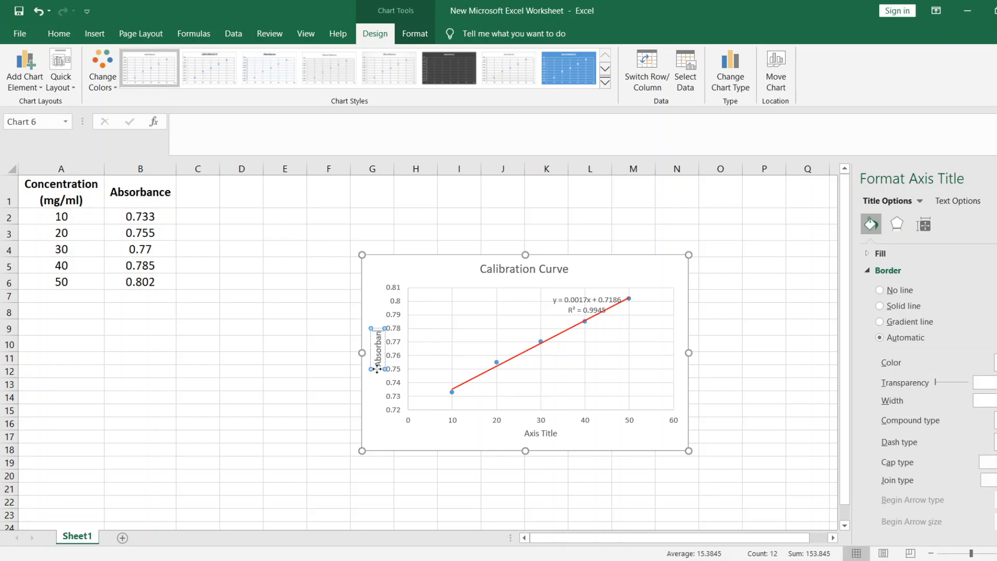
{"action": "left_click", "coordinate": [545, 439]}
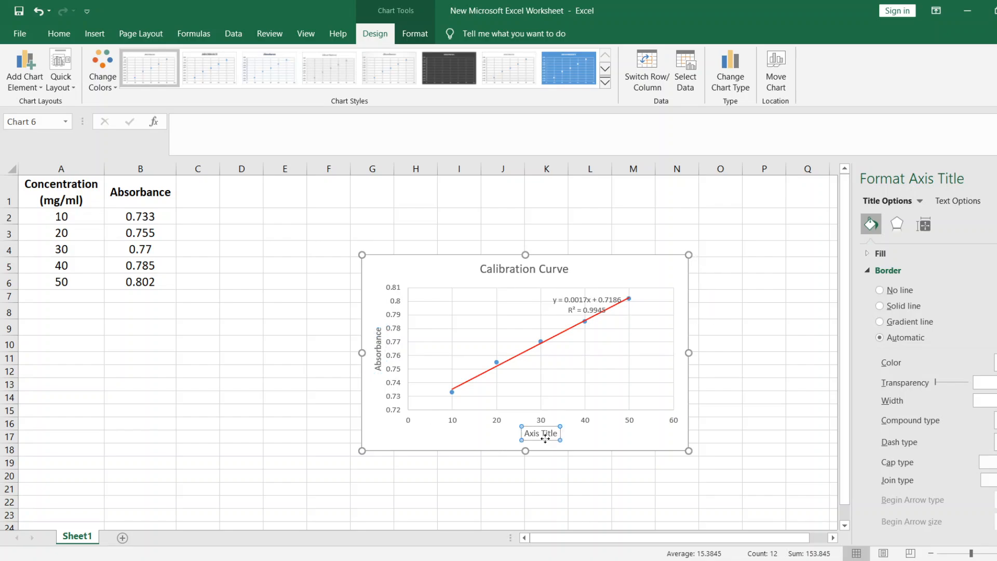
{"action": "type", "text": "Concentration"}
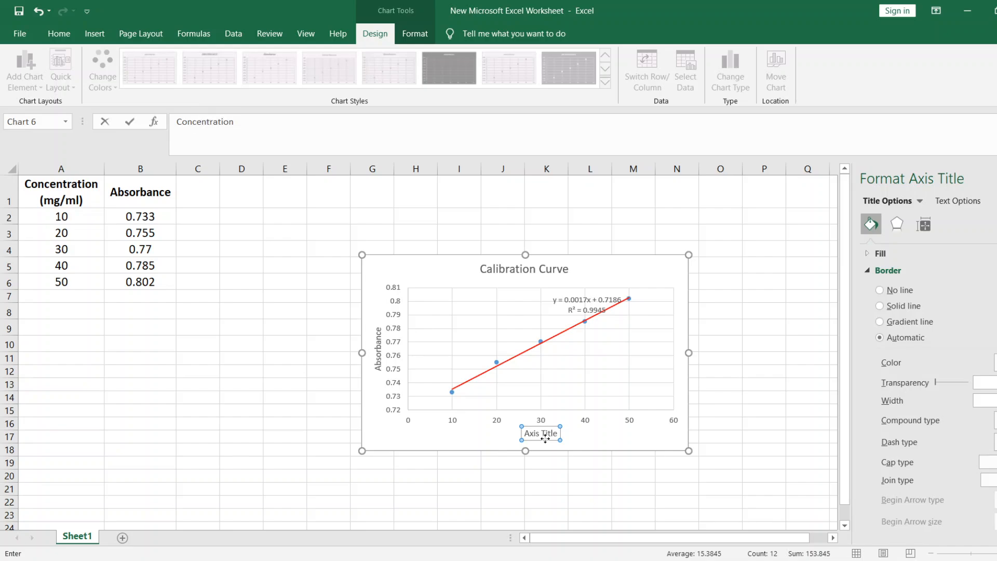
{"action": "left_click", "coordinate": [611, 436]}
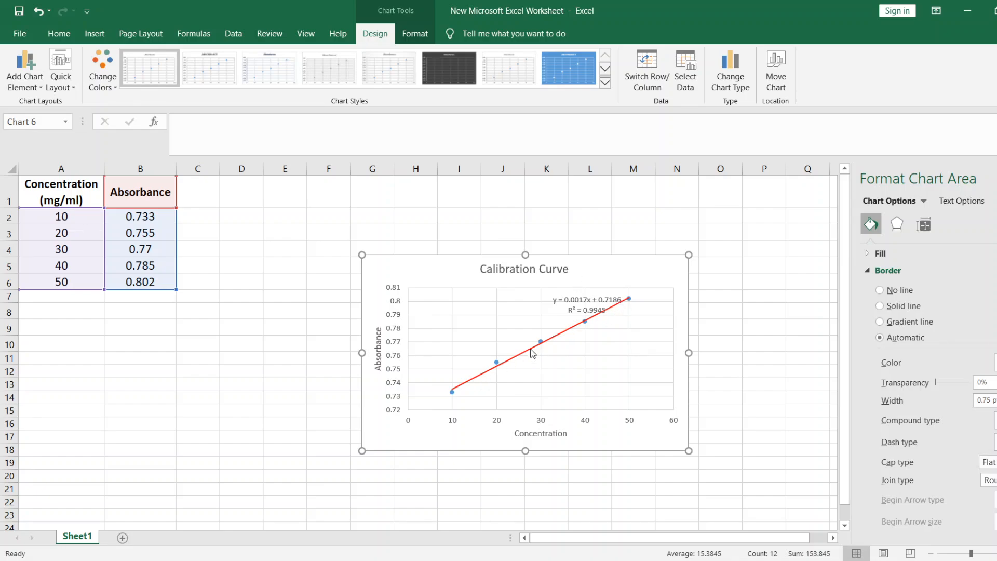
- Label cell A9 "Absorbance of unknown sample" and enter 0.76 in B9
{"action": "left_click", "coordinate": [59, 328]}
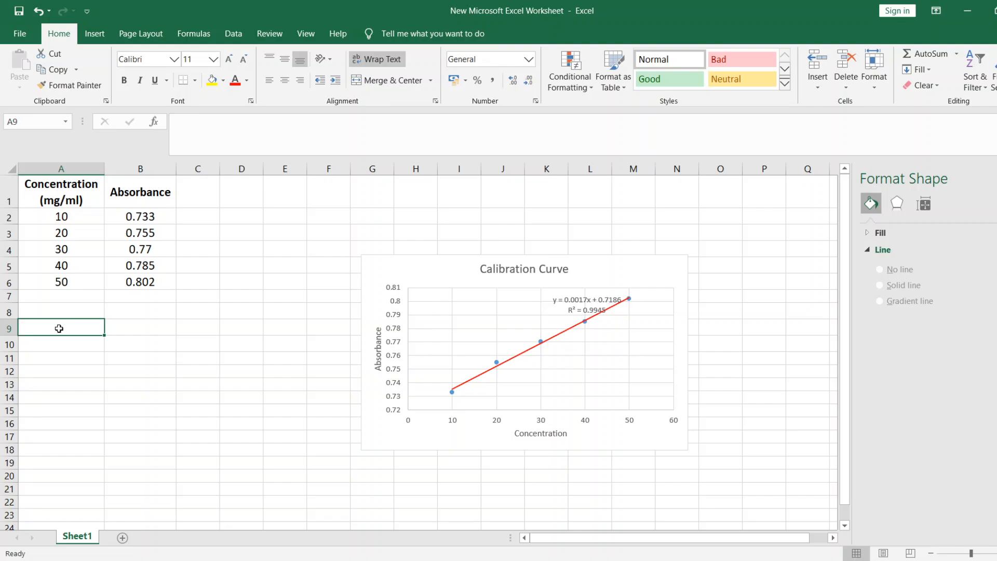
{"action": "type", "text": "Absor"}
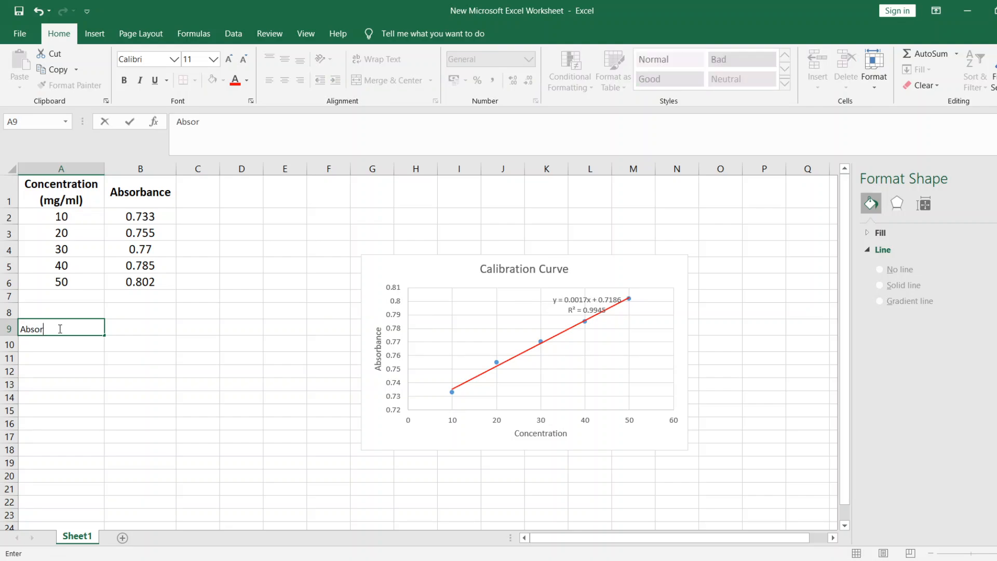
{"action": "type", "text": "bance of unkno"}
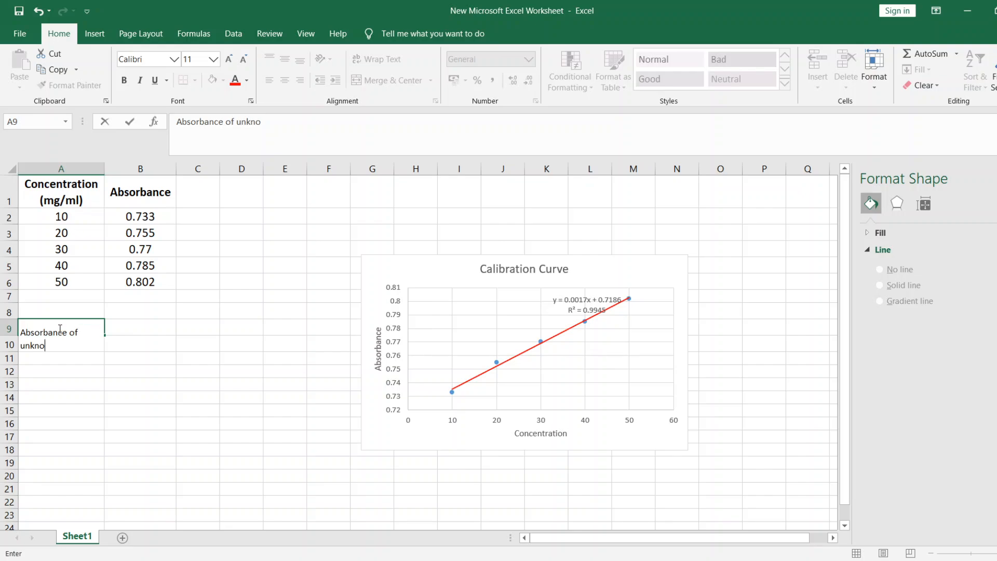
{"action": "type", "text": "wn sample"}
{"action": "left_click", "coordinate": [122, 332]}
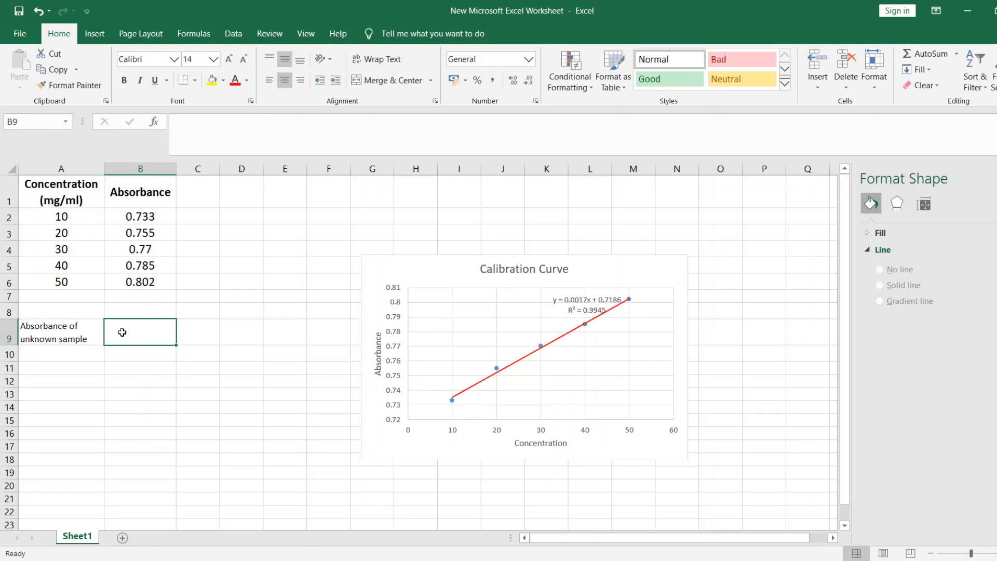
{"action": "type", "text": "0.76"}
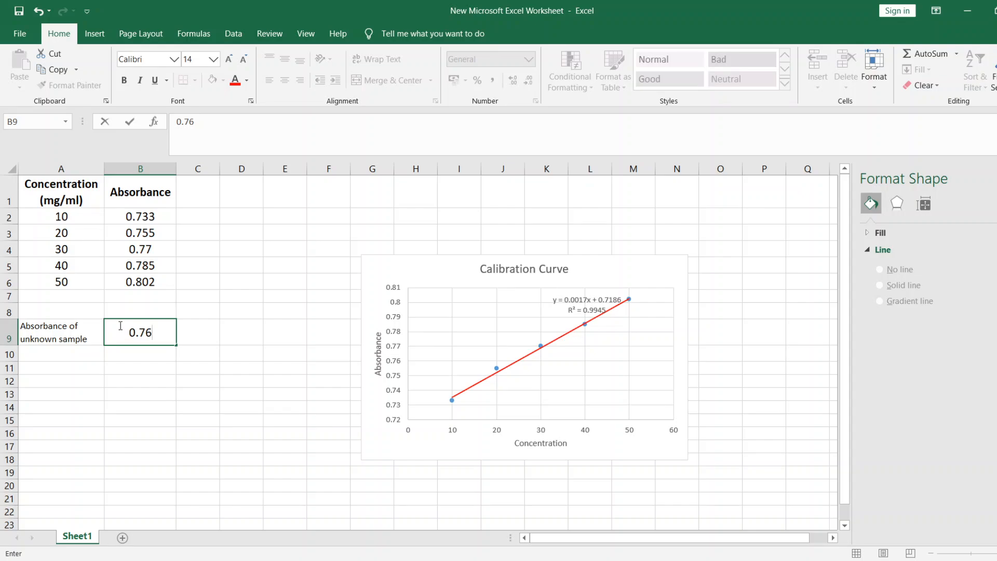
- Label cell A10 "Conc. of unknown sample"
{"action": "left_click", "coordinate": [66, 355]}
{"action": "type", "text": "Absor"}
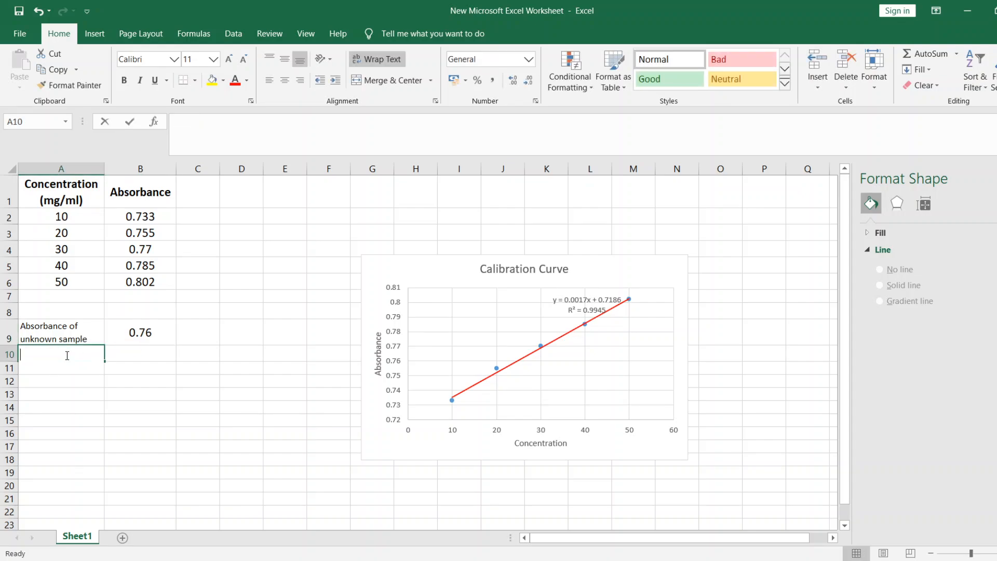
{"action": "key", "text": "BackSpace"}
{"action": "key", "text": "BackSpace"}
{"action": "key", "text": "BackSpace"}
{"action": "key", "text": "BackSpace"}
{"action": "key", "text": "BackSpace"}
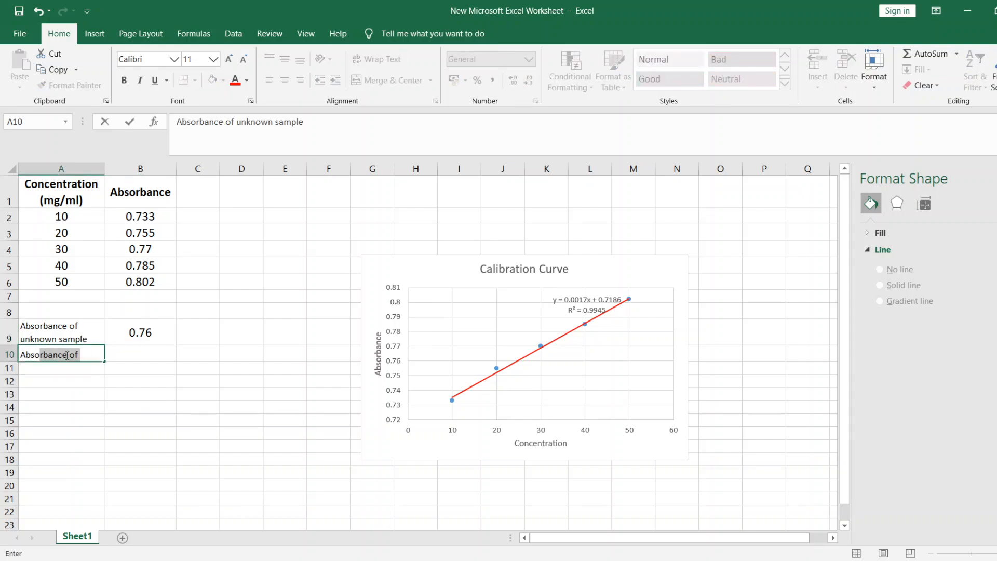
{"action": "type", "text": "Co"}
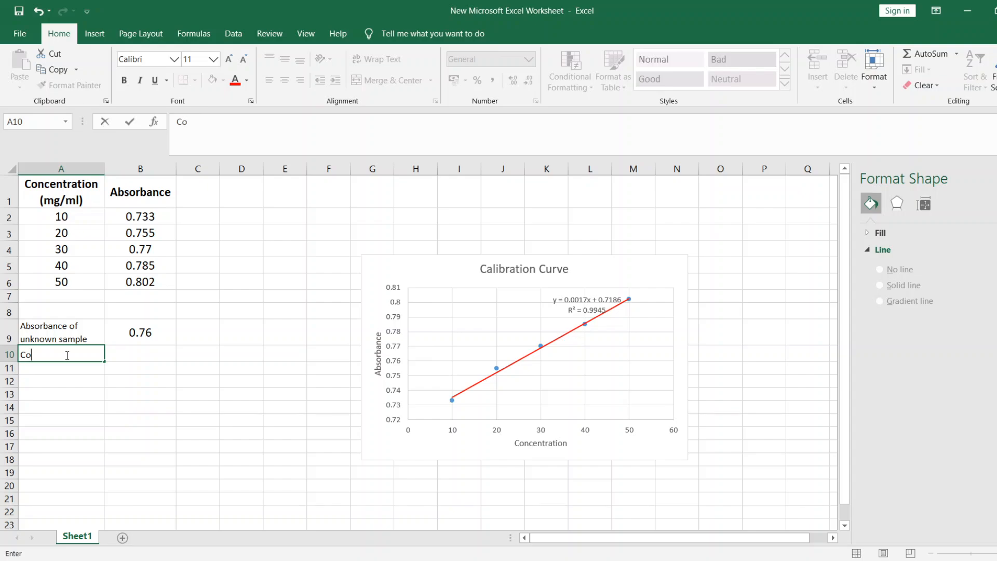
{"action": "type", "text": "nc. of unknown sample"}
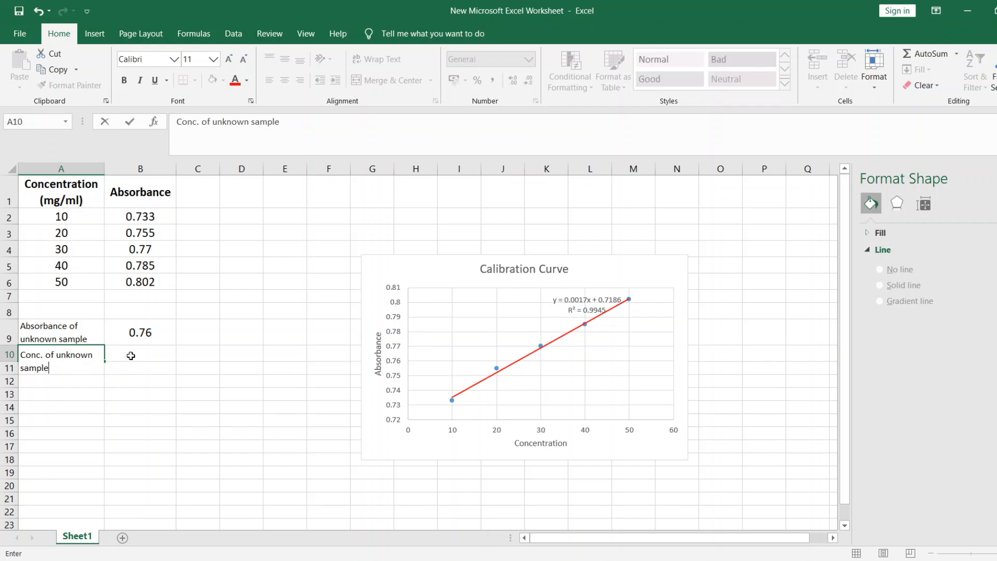
- Calculate the unknown sample's concentration in B10 with the formula =TREND(A2:A6,B2:B6,B9)
{"action": "left_click", "coordinate": [132, 353]}
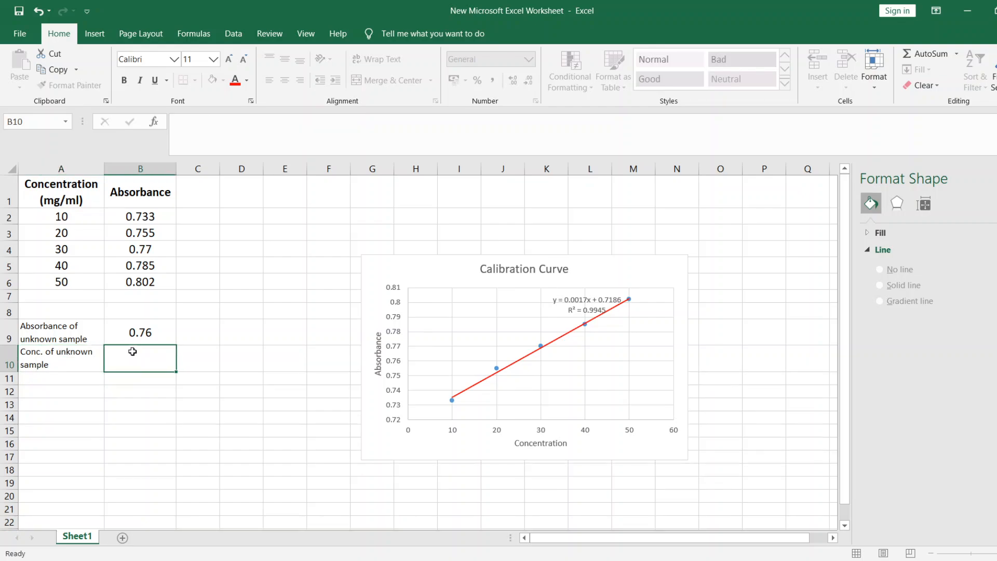
{"action": "left_click", "coordinate": [193, 133]}
{"action": "type", "text": "="}
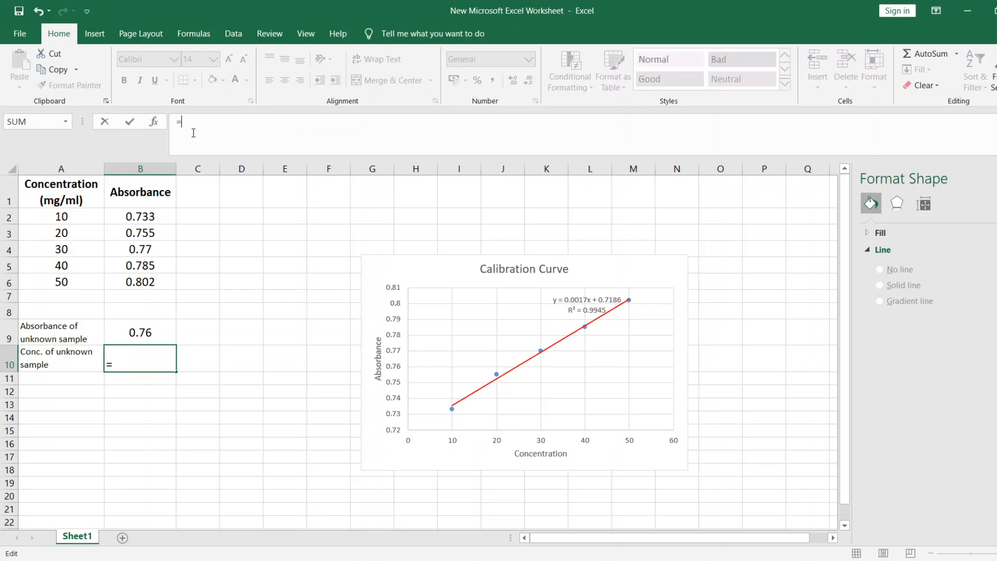
{"action": "type", "text": "trend("}
{"action": "left_click_drag", "start_coordinate": [56, 218], "coordinate": [70, 280]}
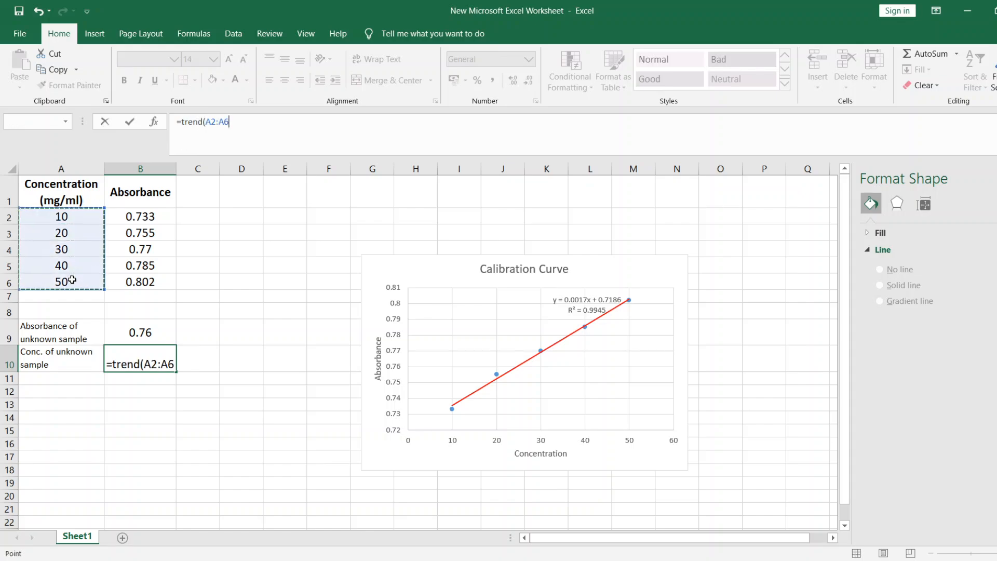
{"action": "type", "text": ","}
{"action": "left_click_drag", "start_coordinate": [121, 210], "coordinate": [140, 281]}
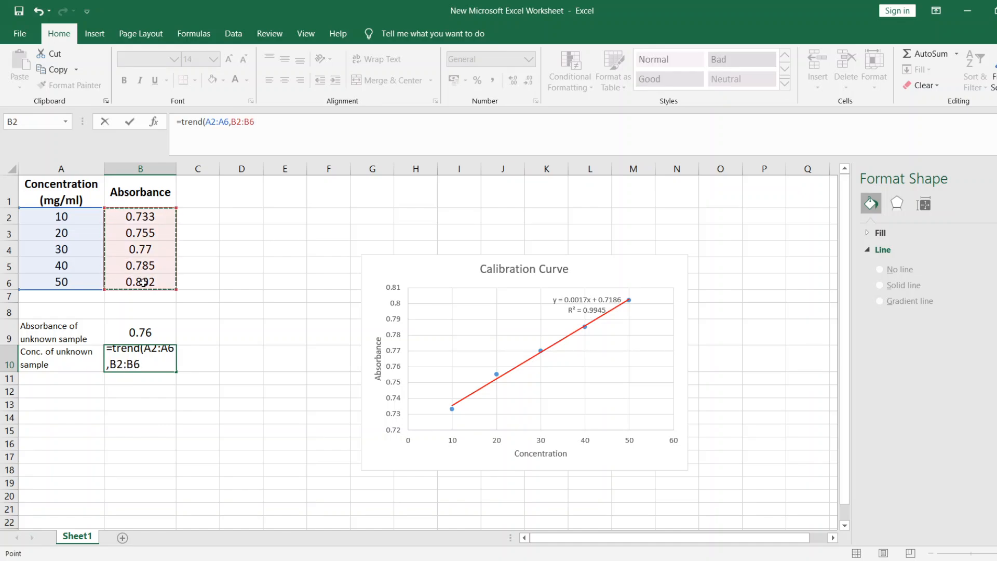
{"action": "type", "text": ","}
{"action": "left_click", "coordinate": [130, 329]}
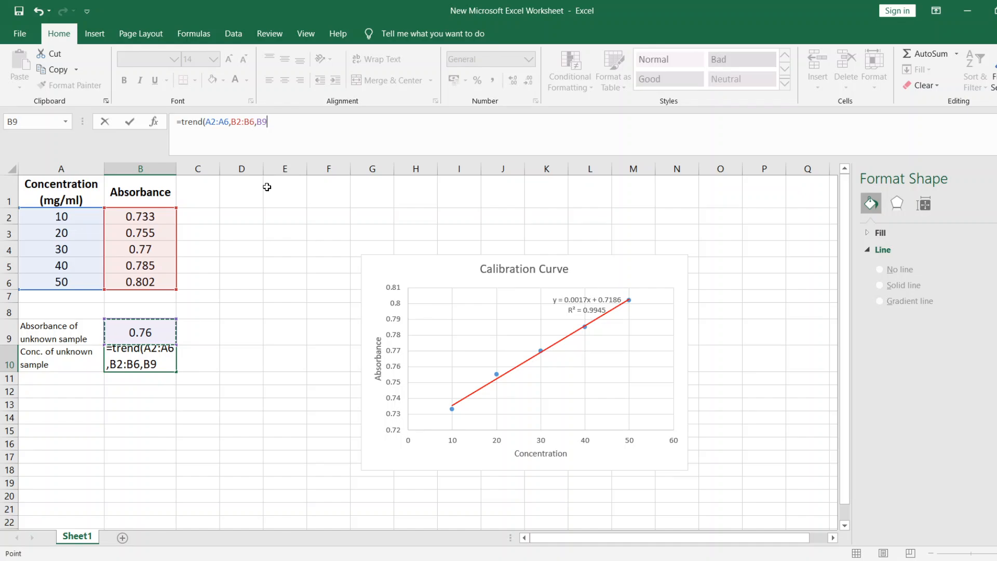
{"action": "type", "text": ")"}
{"action": "left_click", "coordinate": [128, 381]}
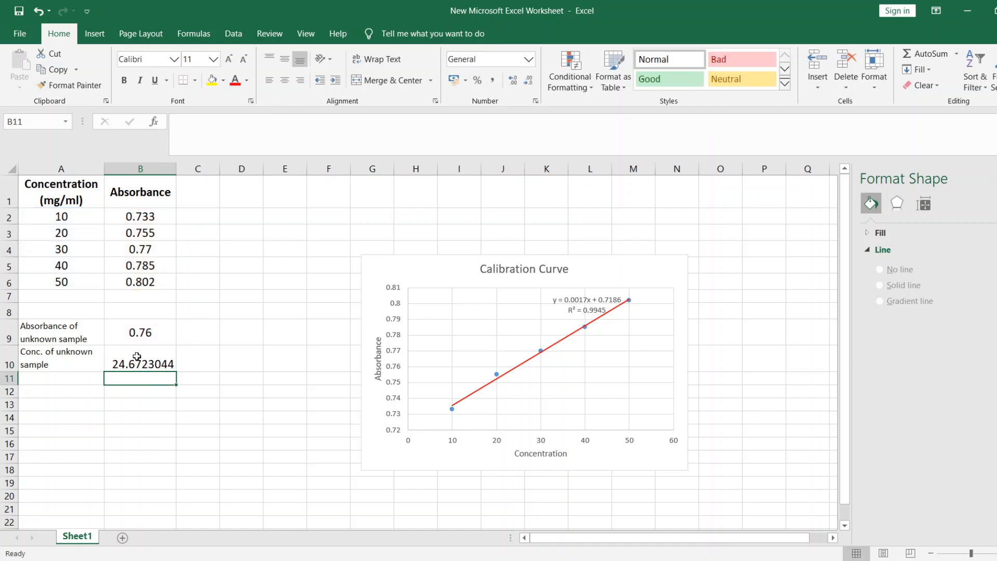
- Format the unknown sample cells A9:B10 with font size 14 and centre them horizontally and vertically
{"action": "left_click", "coordinate": [137, 356]}
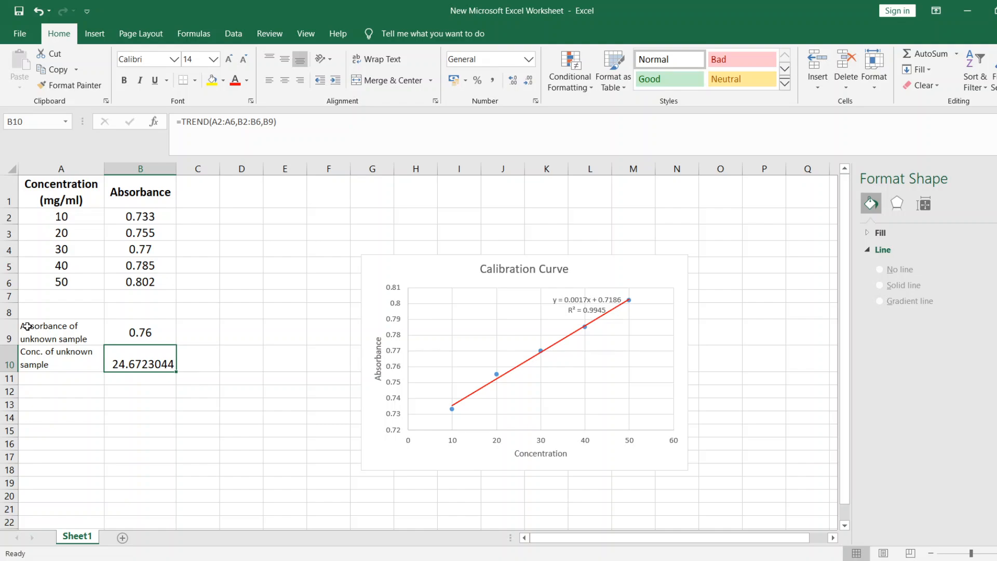
{"action": "left_click_drag", "start_coordinate": [33, 326], "coordinate": [136, 358]}
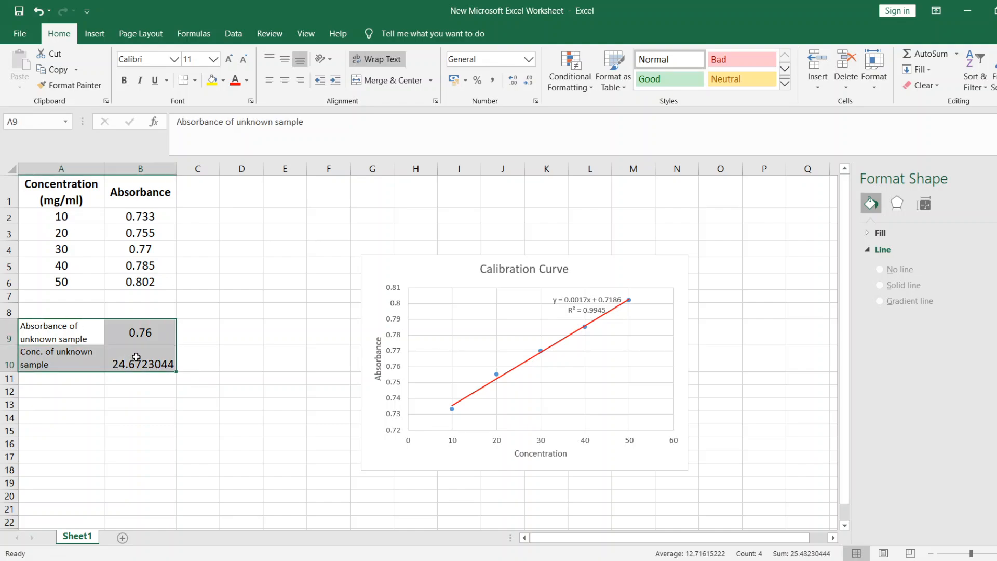
{"action": "left_click", "coordinate": [213, 60]}
{"action": "left_click", "coordinate": [191, 143]}
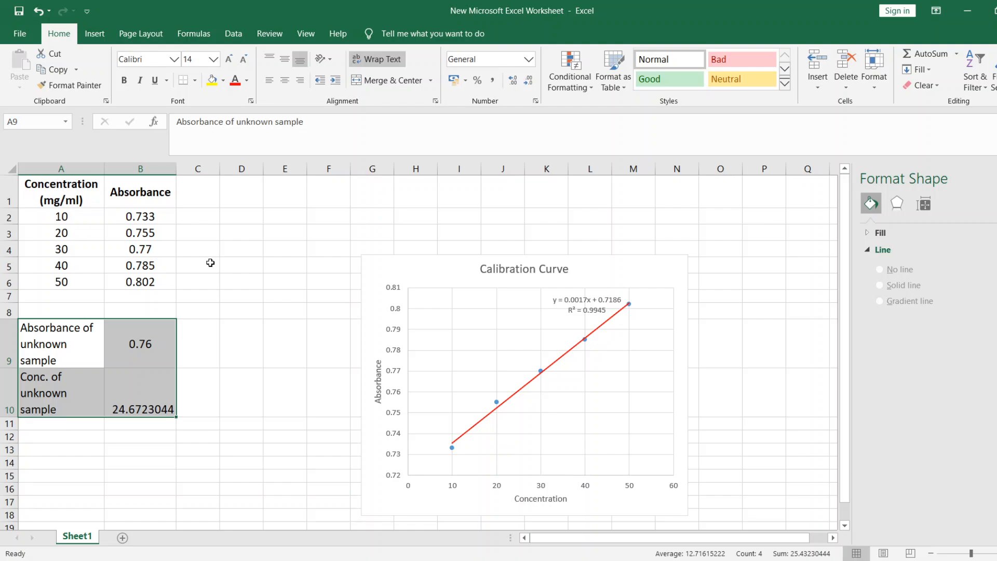
{"action": "left_click", "coordinate": [284, 81]}
{"action": "left_click", "coordinate": [284, 59]}
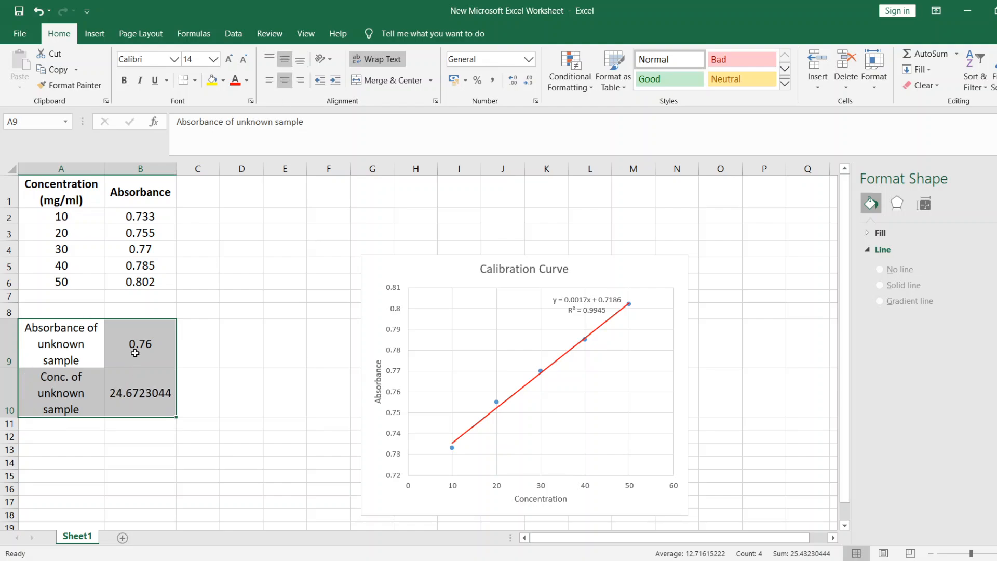
{"action": "left_click", "coordinate": [215, 406]}
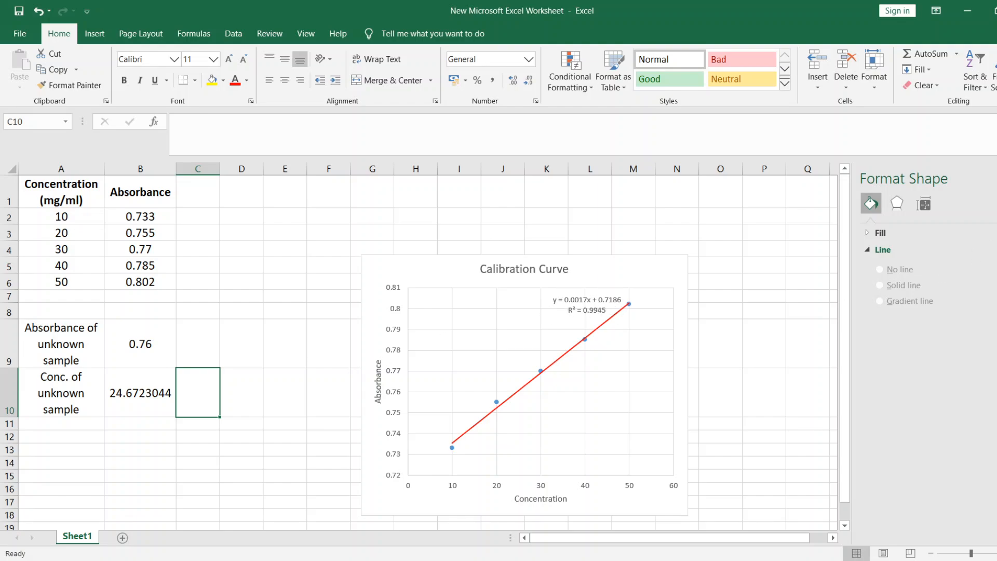
- Close the Format Shape pane and save the workbook
{"action": "left_click", "coordinate": [996, 178]}
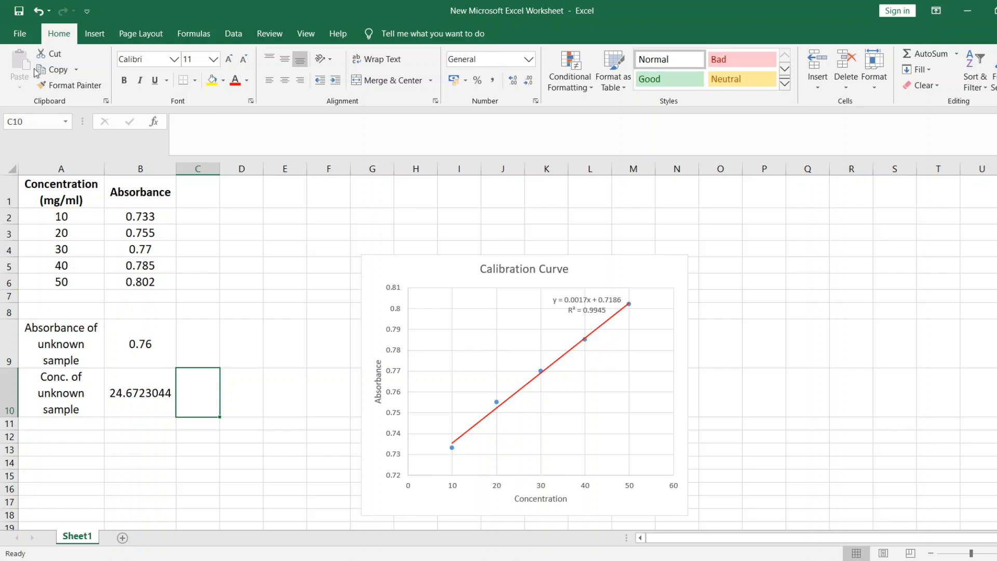
{"action": "left_click", "coordinate": [14, 15]}
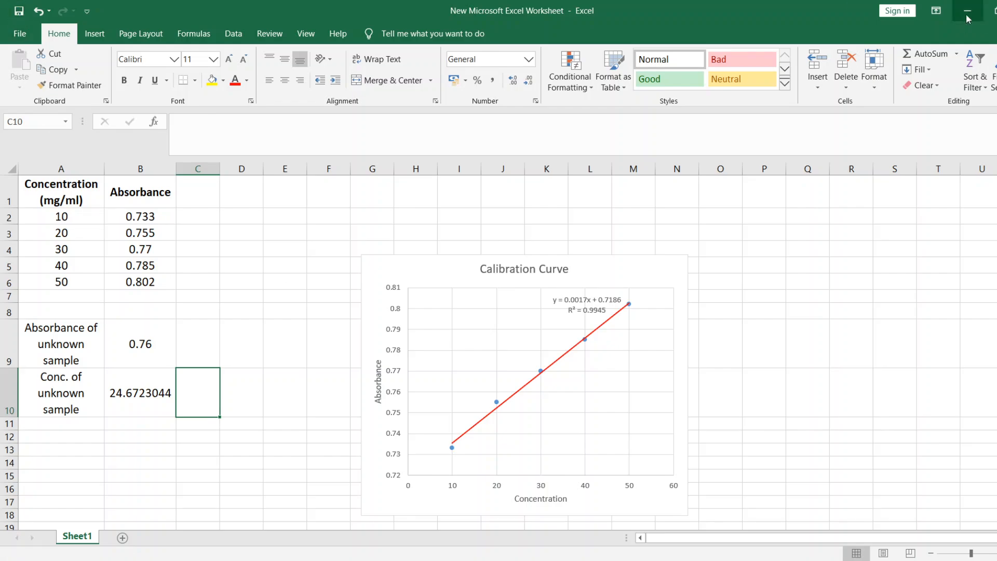